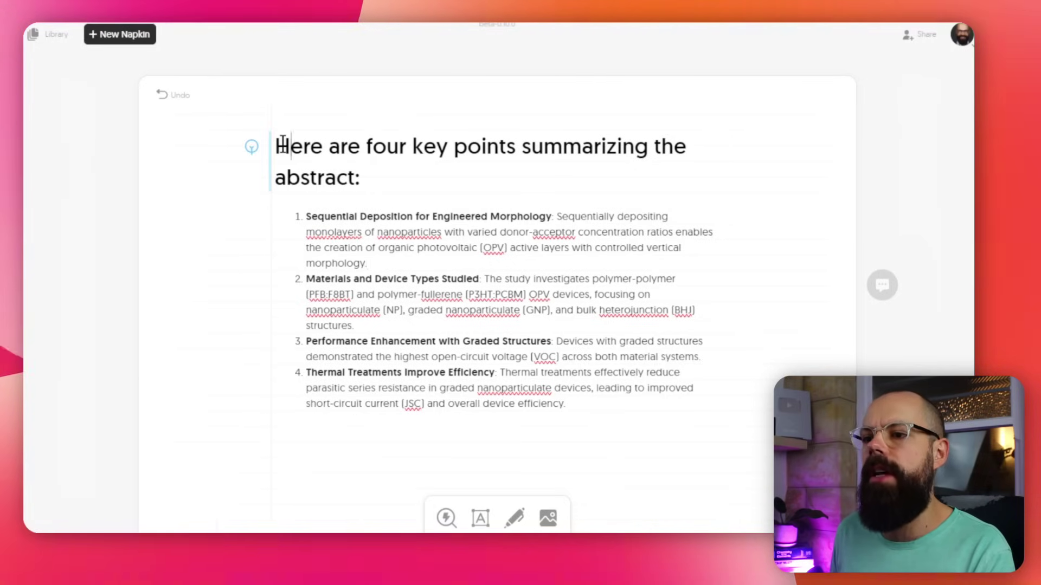
- Select the four-point abstract summary text as the source for a generated visual
{"action": "left_click_drag", "start_coordinate": [285, 151], "coordinate": [569, 404]}
{"action": "left_click", "coordinate": [394, 395]}
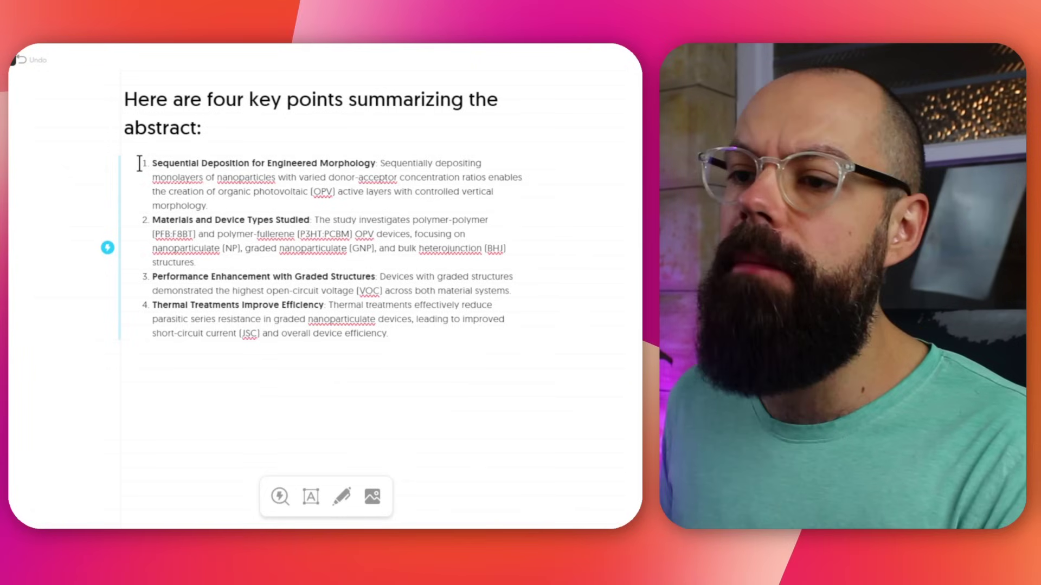
{"action": "left_click_drag", "start_coordinate": [153, 163], "coordinate": [410, 335]}
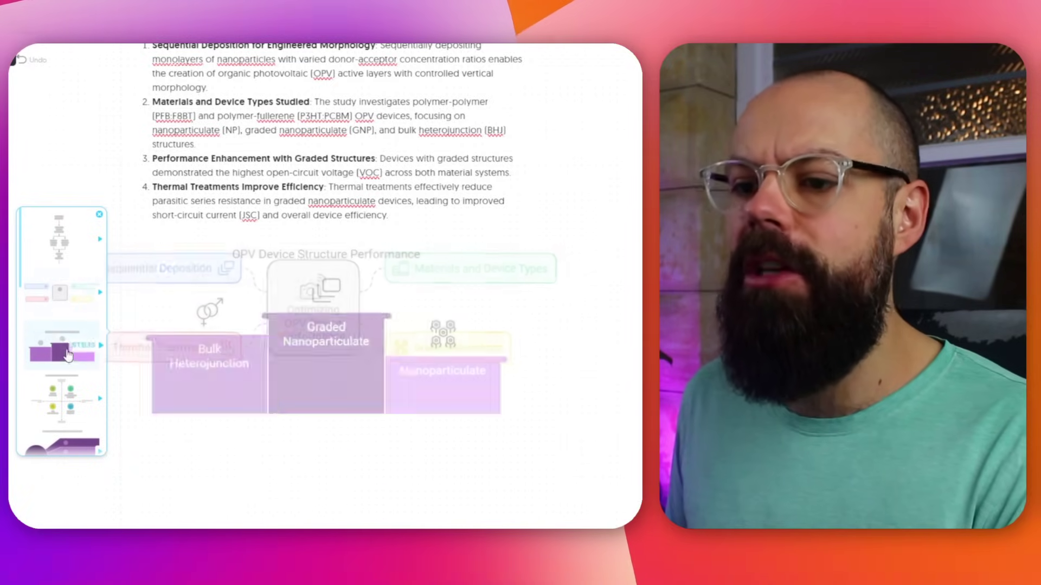
- Browse the suggested visual styles, trying the spiral cycle and fishbone diagrams
{"action": "scroll", "coordinate": [67, 356], "scroll_direction": "down", "scroll_amount": 1}
{"action": "scroll", "coordinate": [67, 356], "scroll_direction": "down", "scroll_amount": 3}
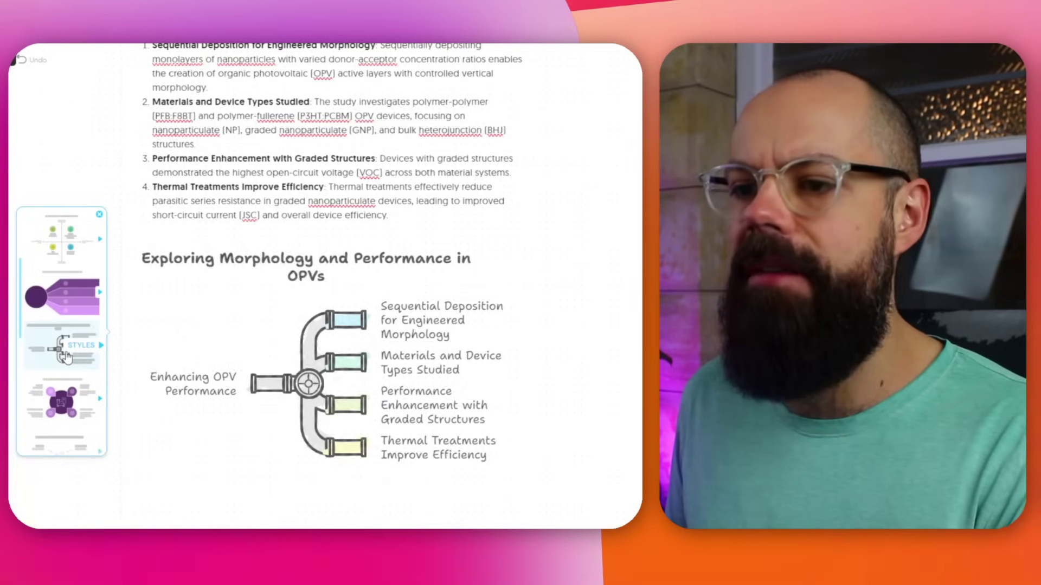
{"action": "scroll", "coordinate": [67, 357], "scroll_direction": "up", "scroll_amount": 3}
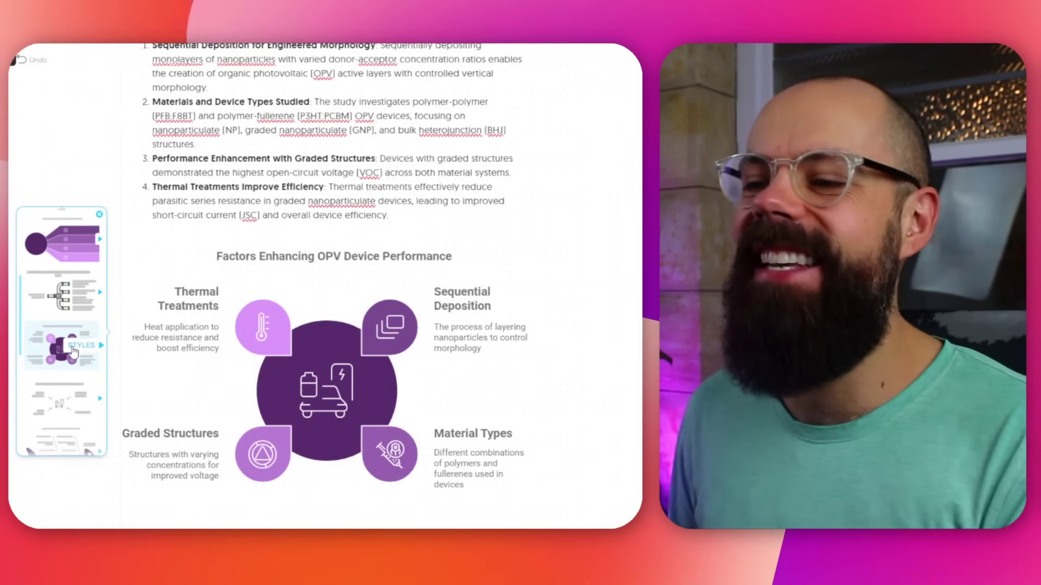
{"action": "left_click", "coordinate": [72, 353]}
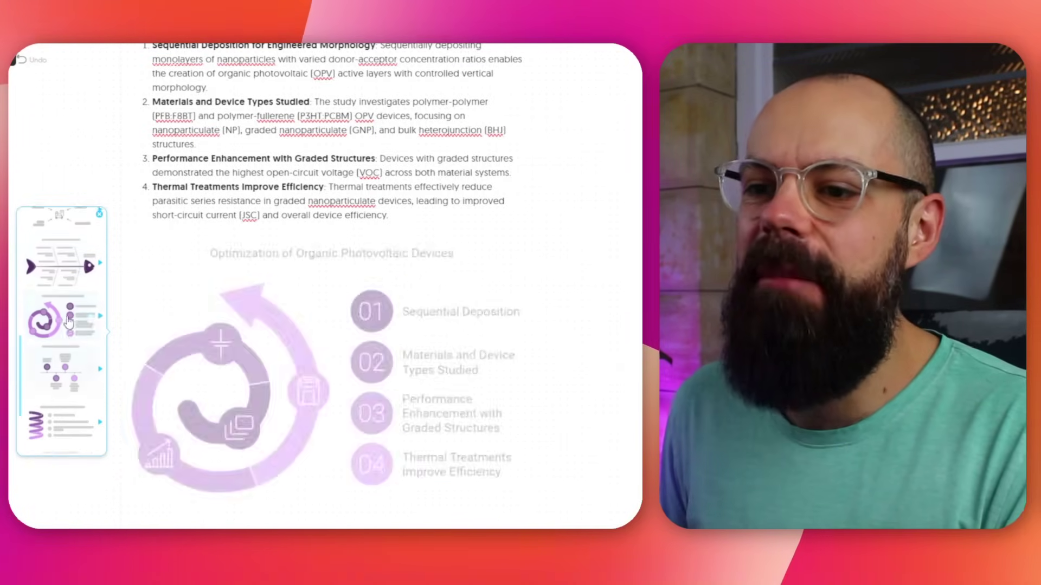
{"action": "left_click", "coordinate": [69, 254]}
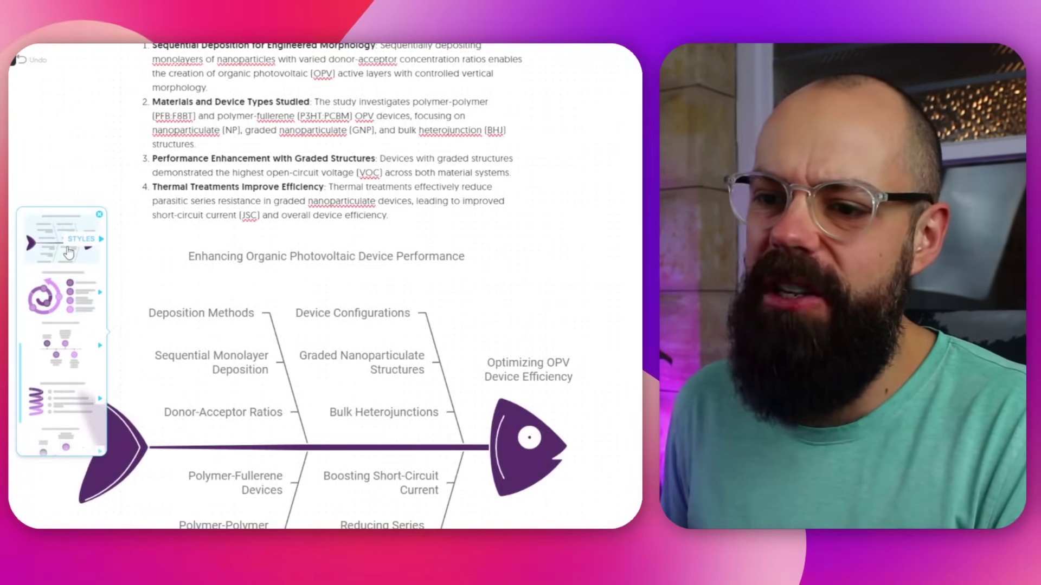
{"action": "left_click", "coordinate": [79, 276]}
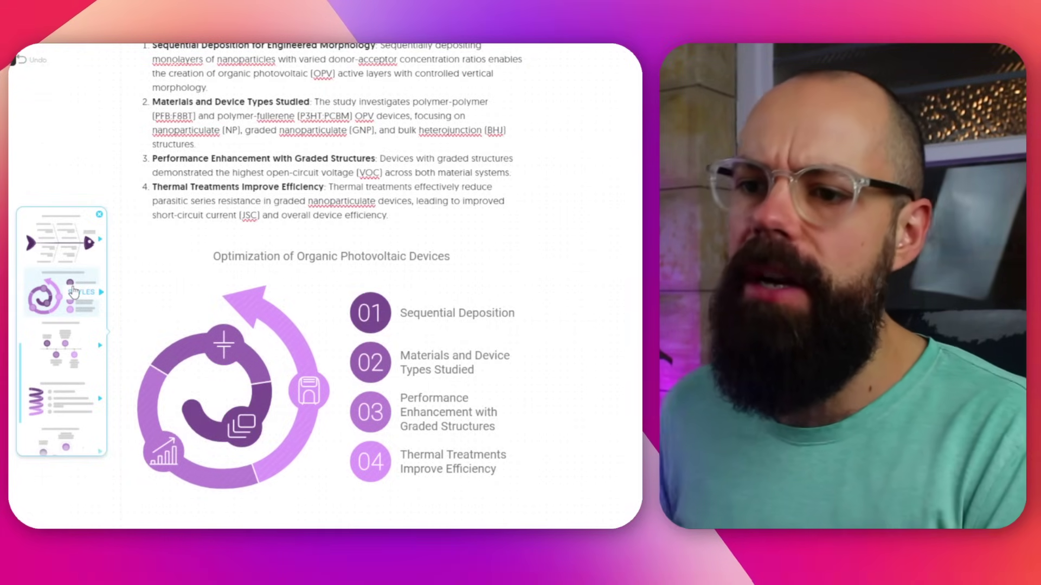
- Apply the four-factor petal layout in its multicoloured outlined colour variant
{"action": "left_click", "coordinate": [72, 294]}
{"action": "left_click", "coordinate": [61, 308]}
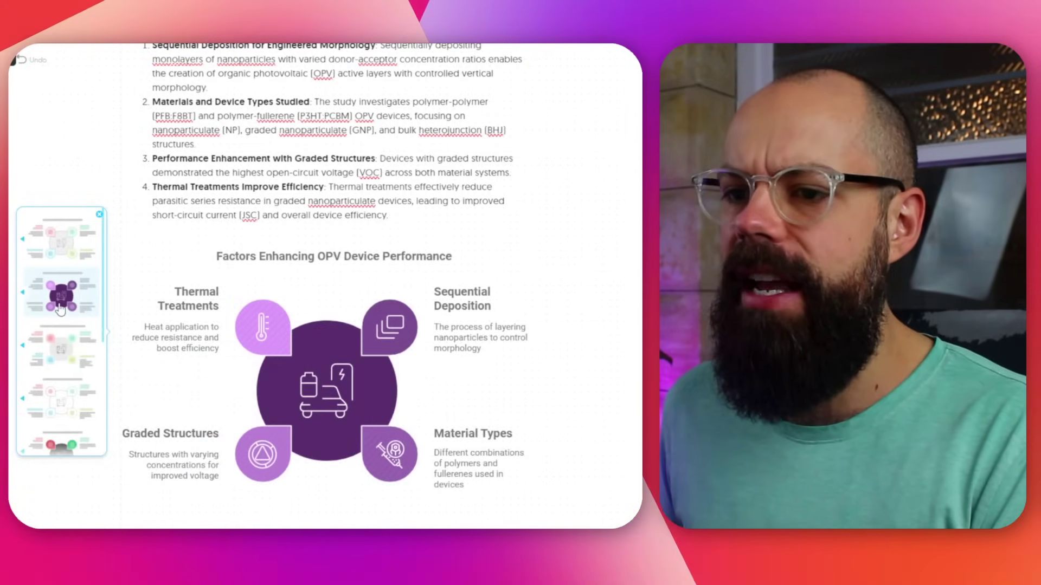
{"action": "scroll", "coordinate": [67, 258], "scroll_direction": "down", "scroll_amount": 2}
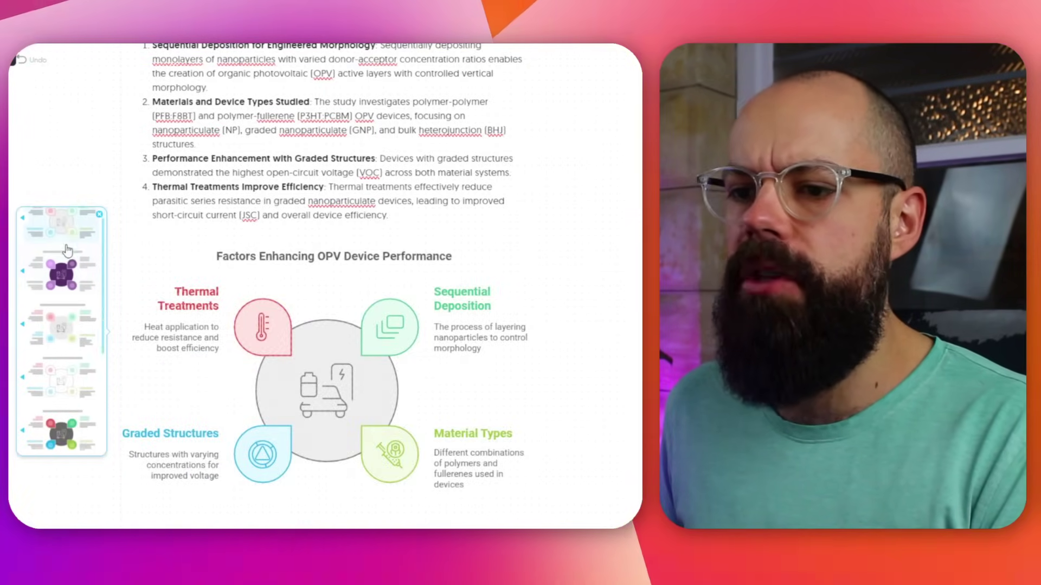
{"action": "scroll", "coordinate": [68, 249], "scroll_direction": "down", "scroll_amount": 2}
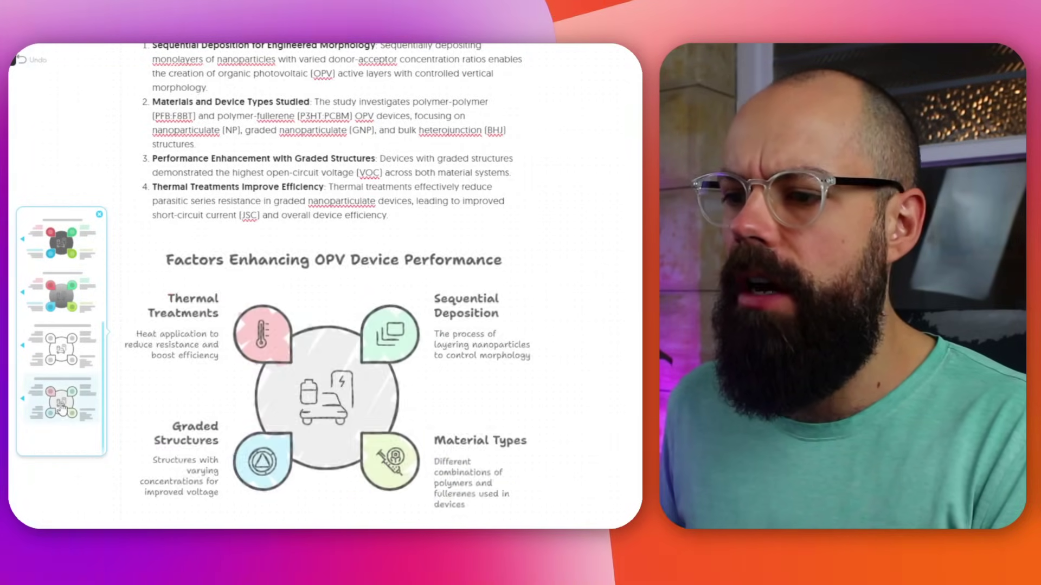
{"action": "scroll", "coordinate": [62, 352], "scroll_direction": "up", "scroll_amount": 4}
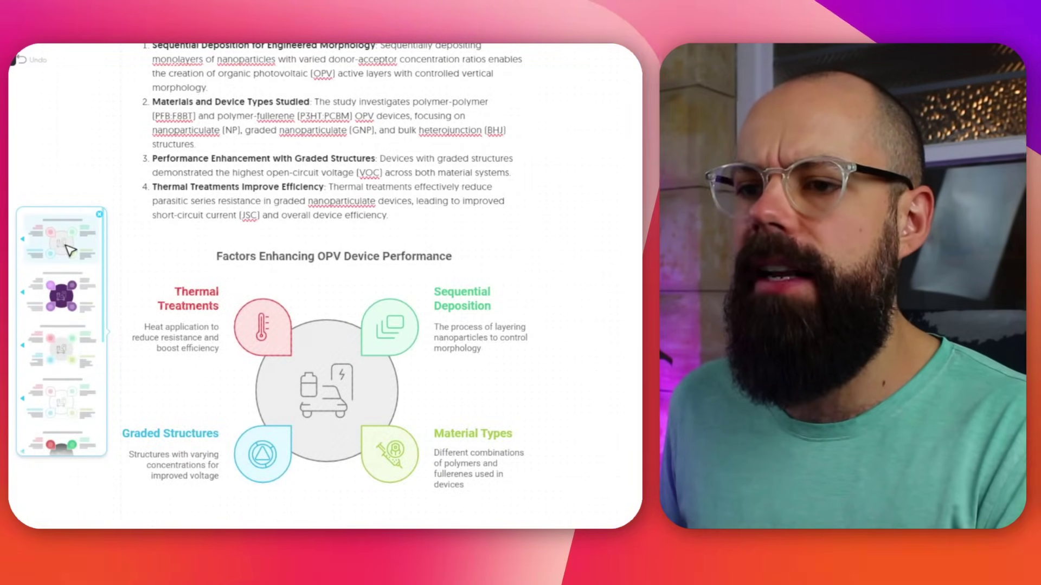
{"action": "left_click", "coordinate": [262, 373]}
{"action": "scroll", "coordinate": [355, 370], "scroll_direction": "down", "scroll_amount": 1}
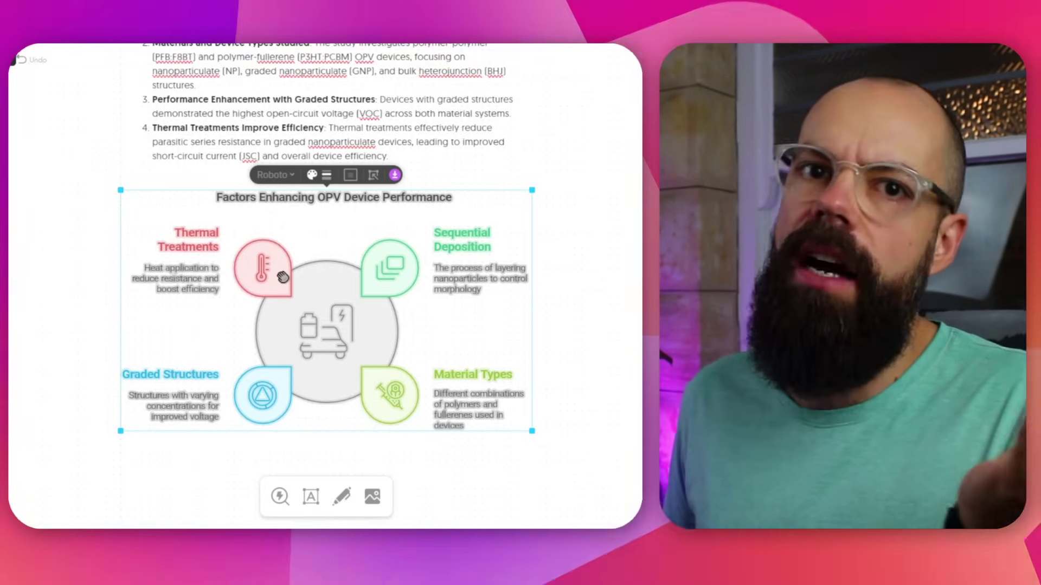
{"action": "left_click", "coordinate": [247, 263]}
{"action": "left_click", "coordinate": [285, 223]}
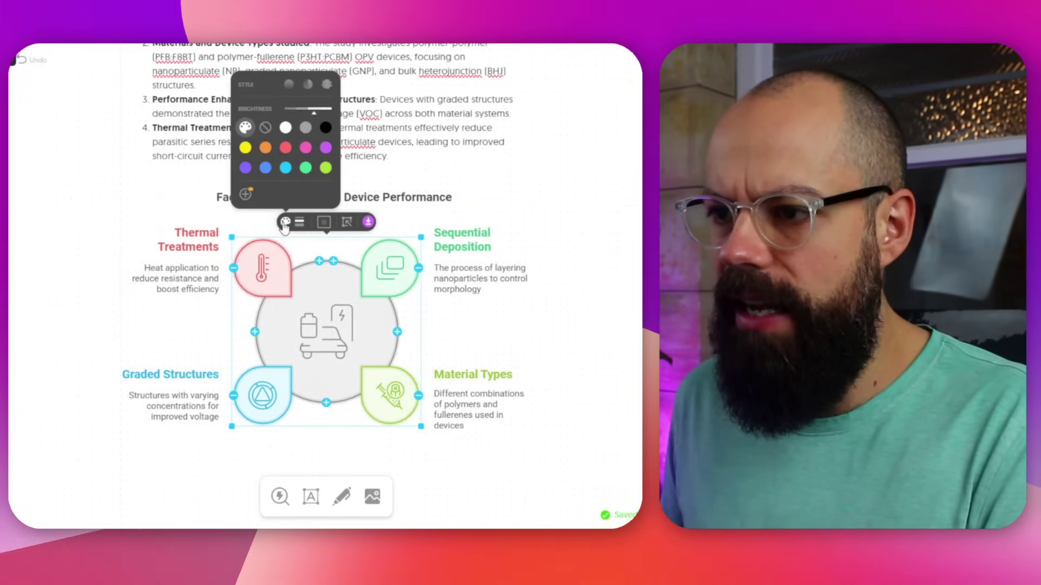
{"action": "left_click", "coordinate": [324, 223]}
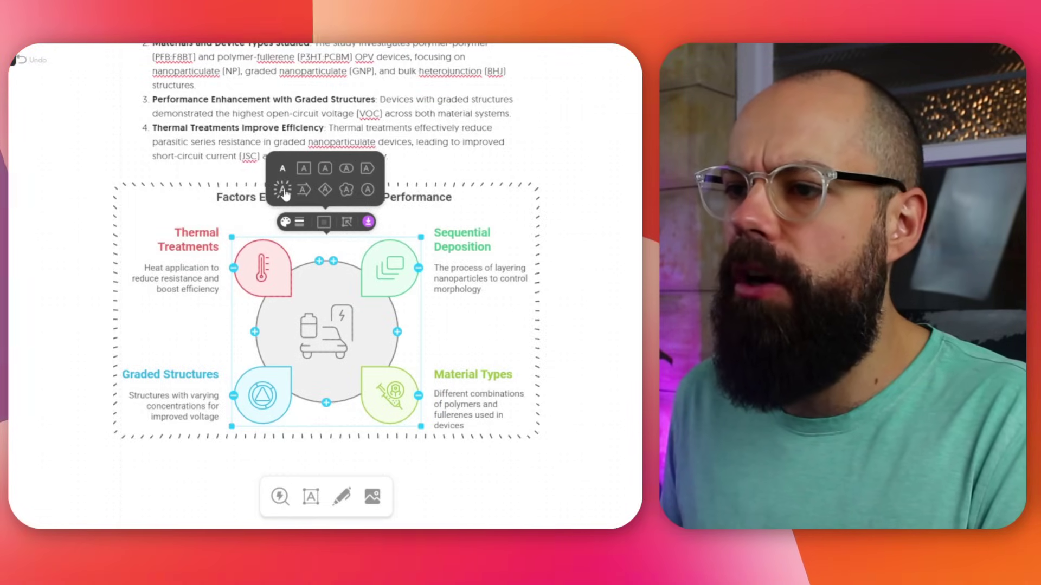
{"action": "left_click", "coordinate": [606, 168]}
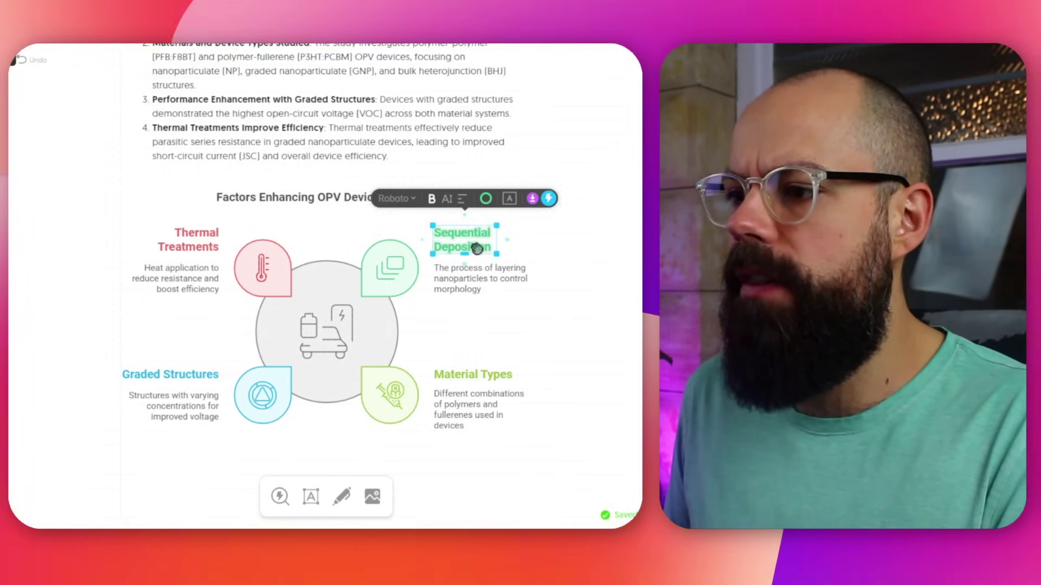
- Set the Sequential Deposition heading to bold Charm font
{"action": "left_click", "coordinate": [389, 197]}
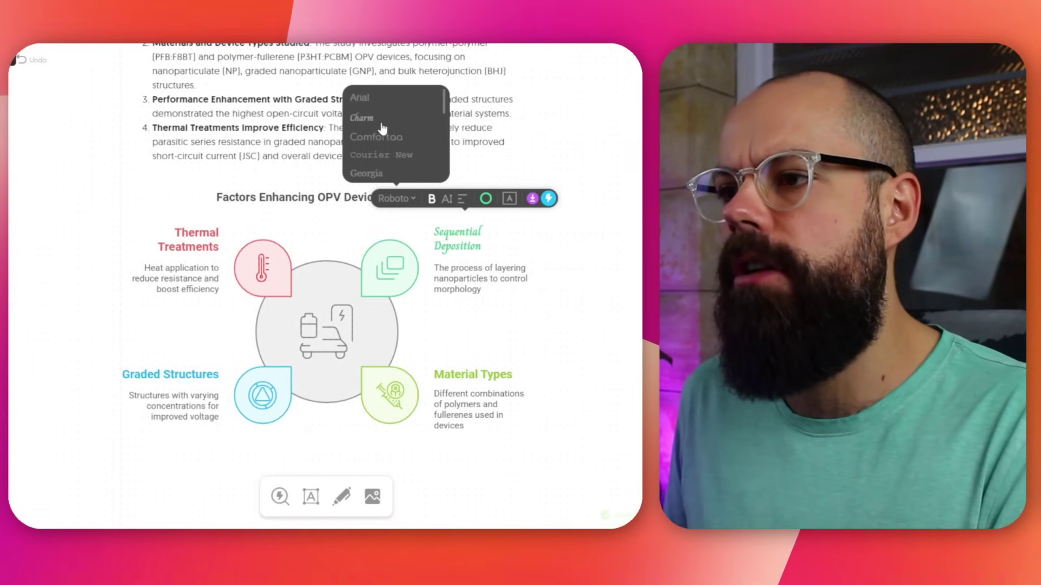
{"action": "left_click", "coordinate": [382, 128]}
{"action": "left_click", "coordinate": [395, 199]}
{"action": "left_click", "coordinate": [425, 234]}
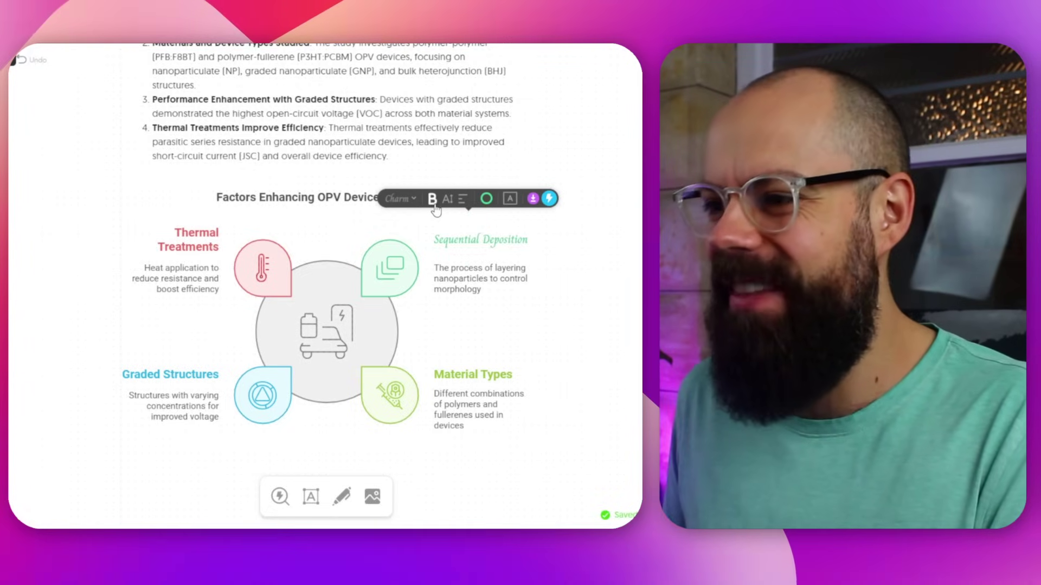
{"action": "left_click", "coordinate": [433, 206]}
{"action": "left_click", "coordinate": [448, 205]}
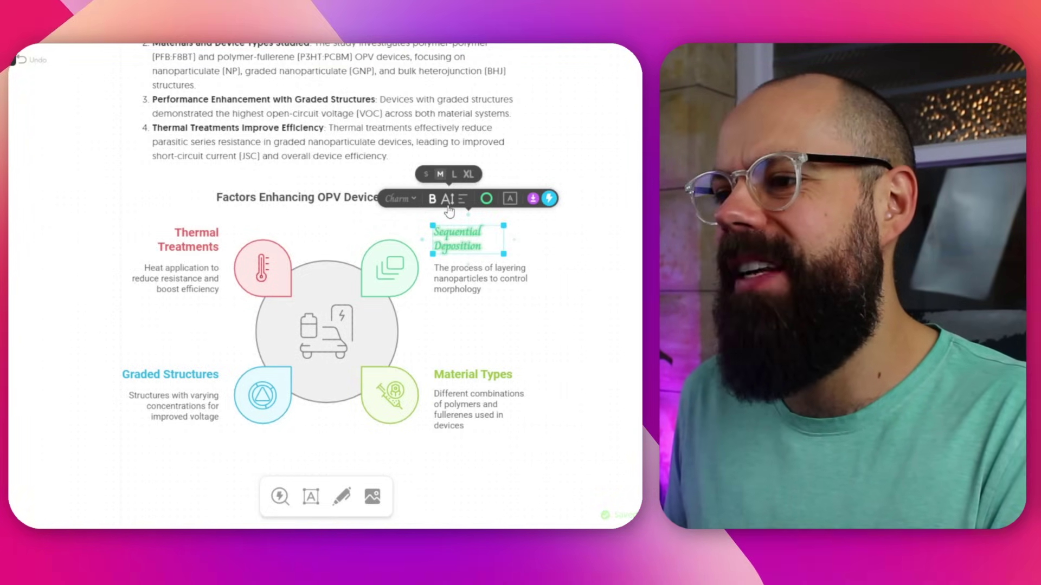
{"action": "left_click", "coordinate": [488, 202]}
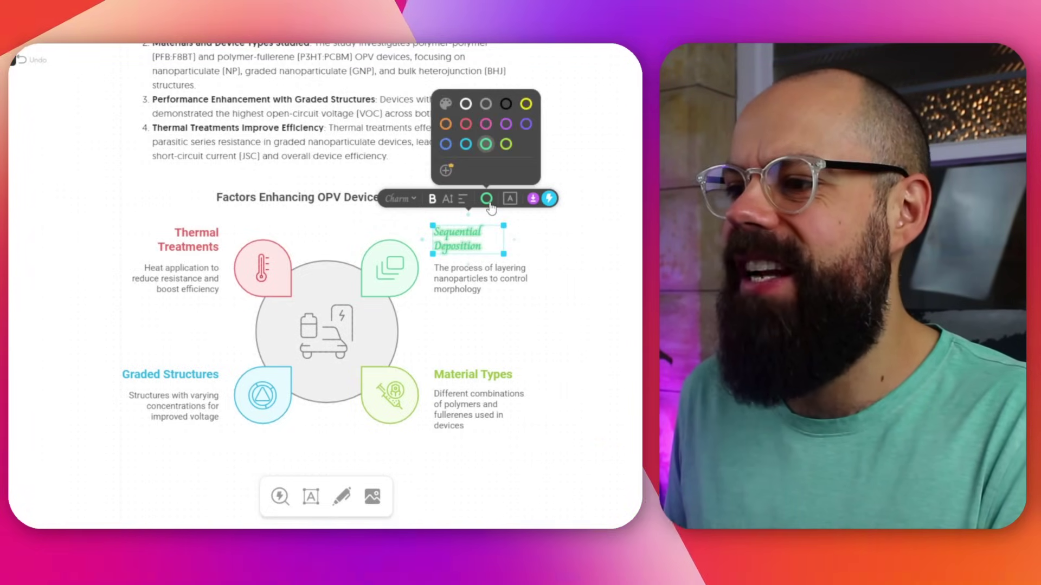
- Replace the Sequential Deposition description with random placeholder letters
{"action": "double_click", "coordinate": [461, 284]}
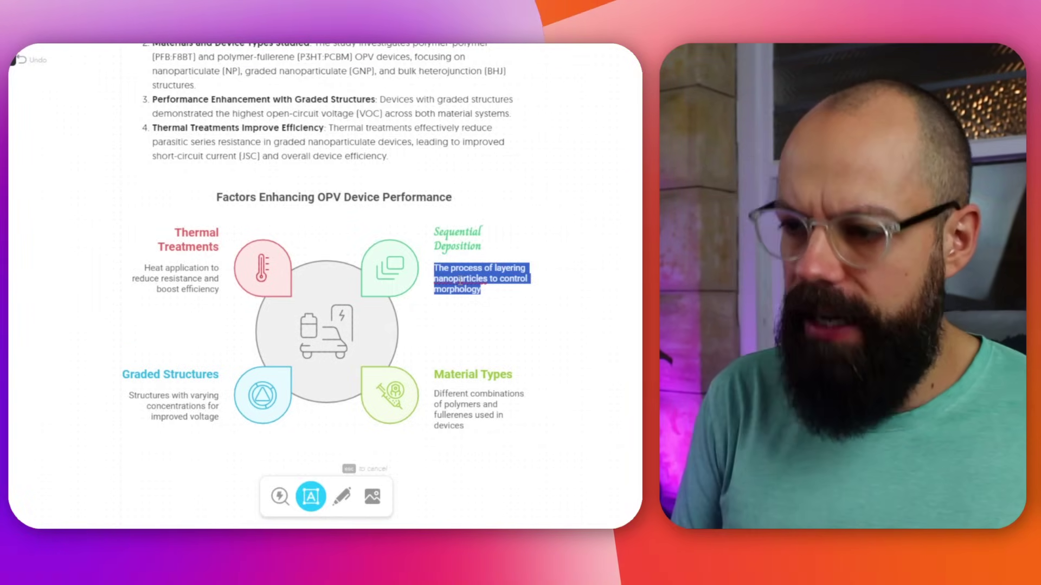
{"action": "type", "text": "kflhjsldfjhsdlfkjsldfkhjsdlfknadfo"}
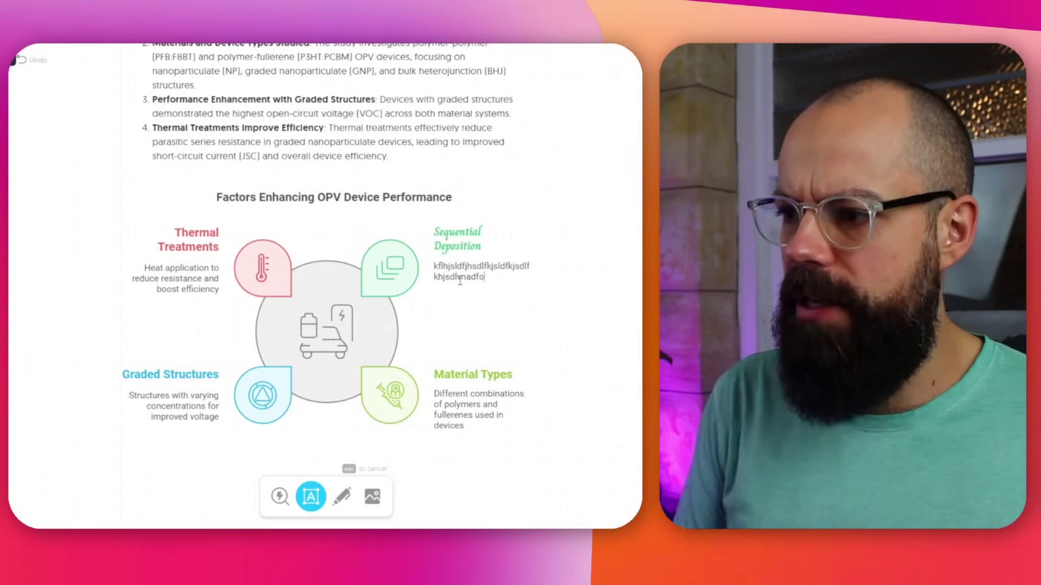
{"action": "key", "text": "Escape"}
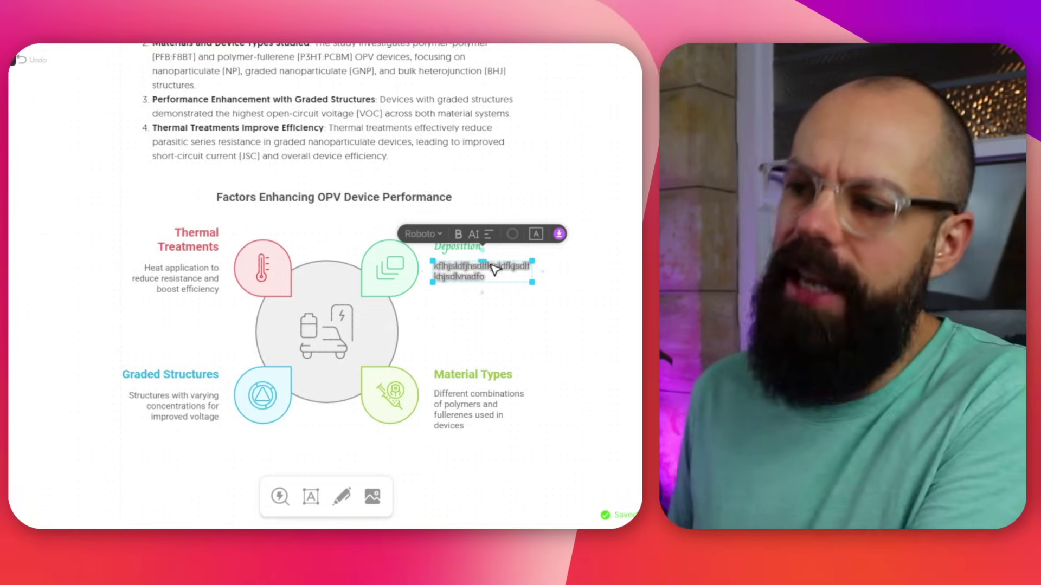
- Undo the description edit and deselect the diagram
{"action": "left_click", "coordinate": [35, 65]}
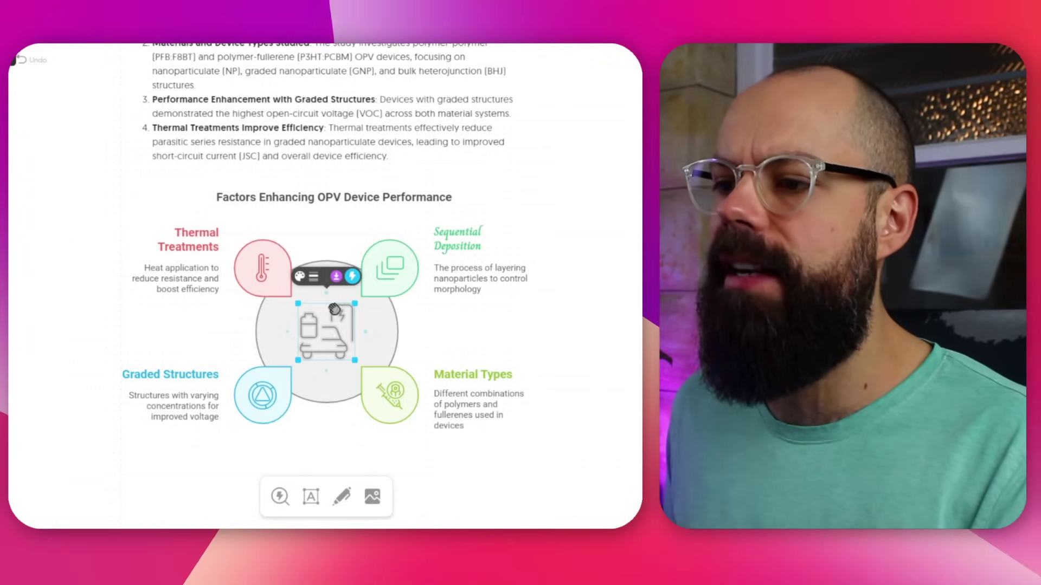
{"action": "left_click", "coordinate": [336, 276]}
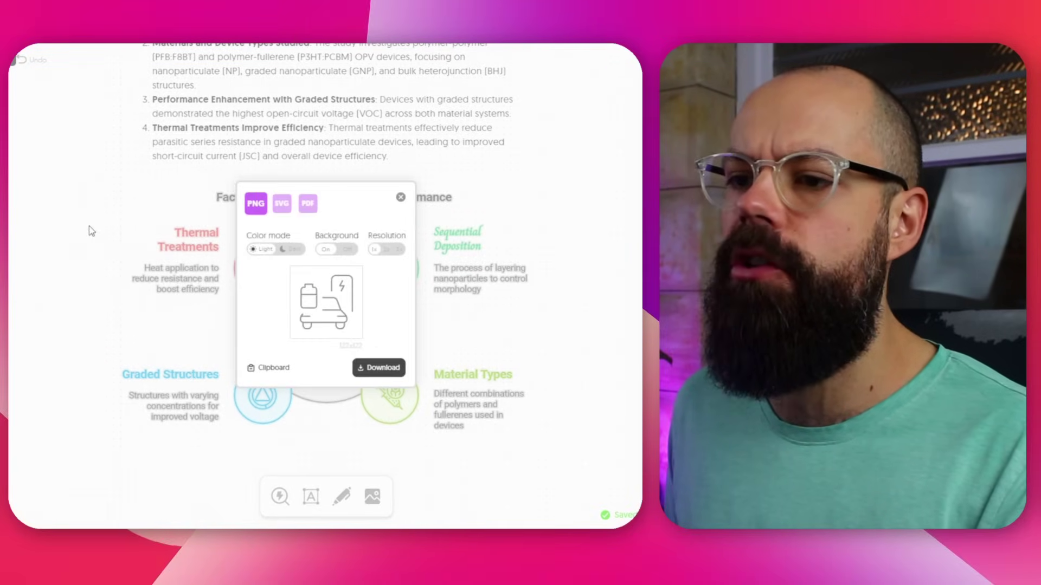
{"action": "left_click", "coordinate": [131, 204]}
{"action": "left_click", "coordinate": [151, 219]}
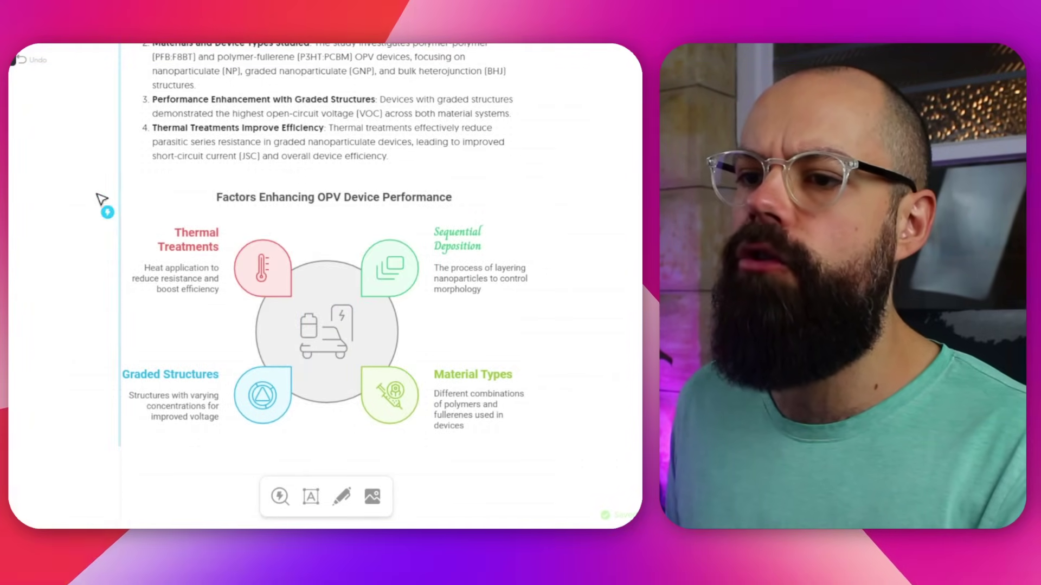
- Download the OPV factors infographic as a PDF in light mode
{"action": "left_click", "coordinate": [264, 321]}
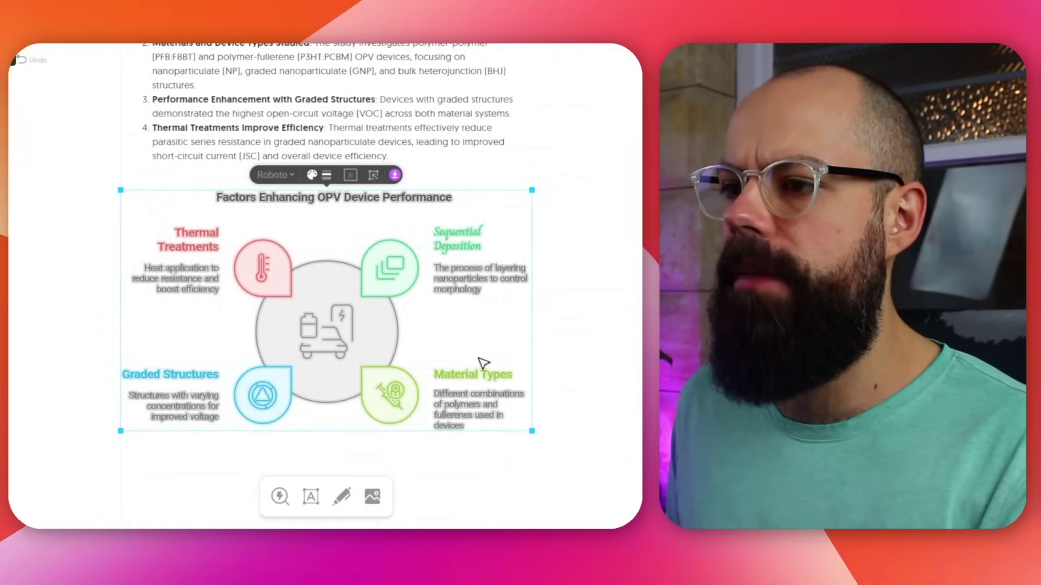
{"action": "left_click", "coordinate": [395, 175]}
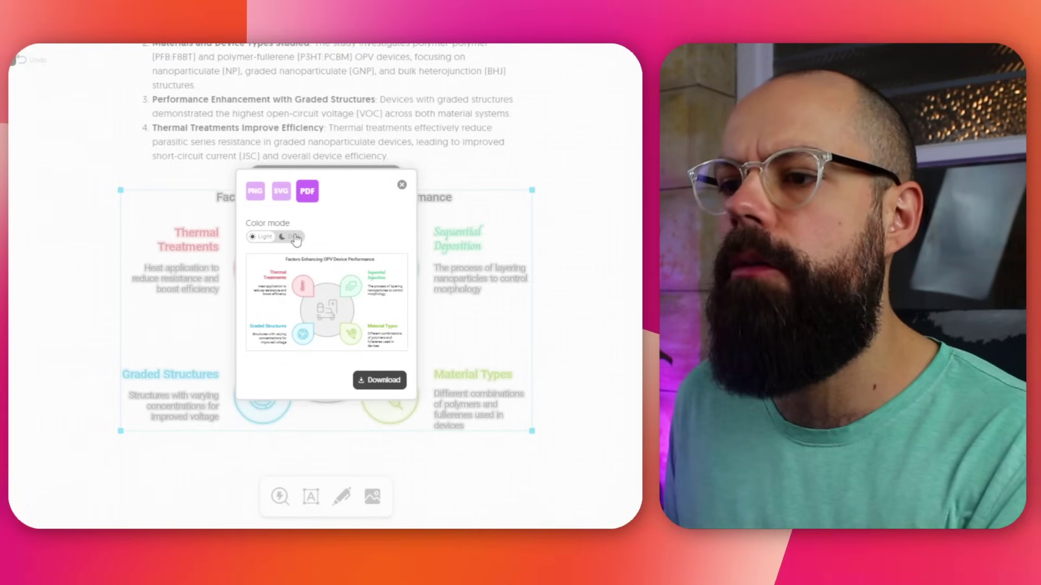
{"action": "left_click", "coordinate": [295, 237]}
{"action": "left_click", "coordinate": [266, 237]}
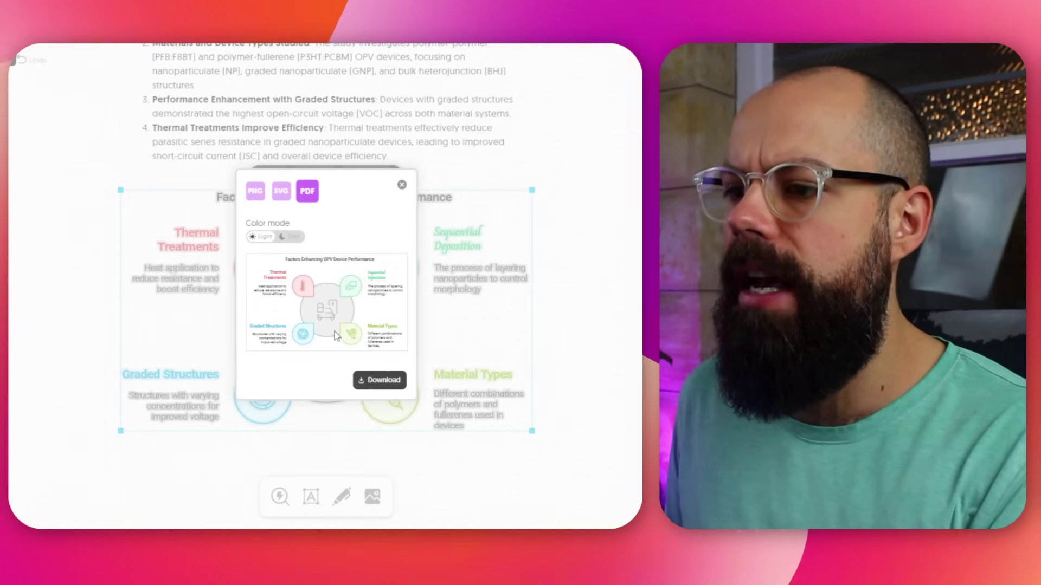
{"action": "left_click", "coordinate": [378, 380]}
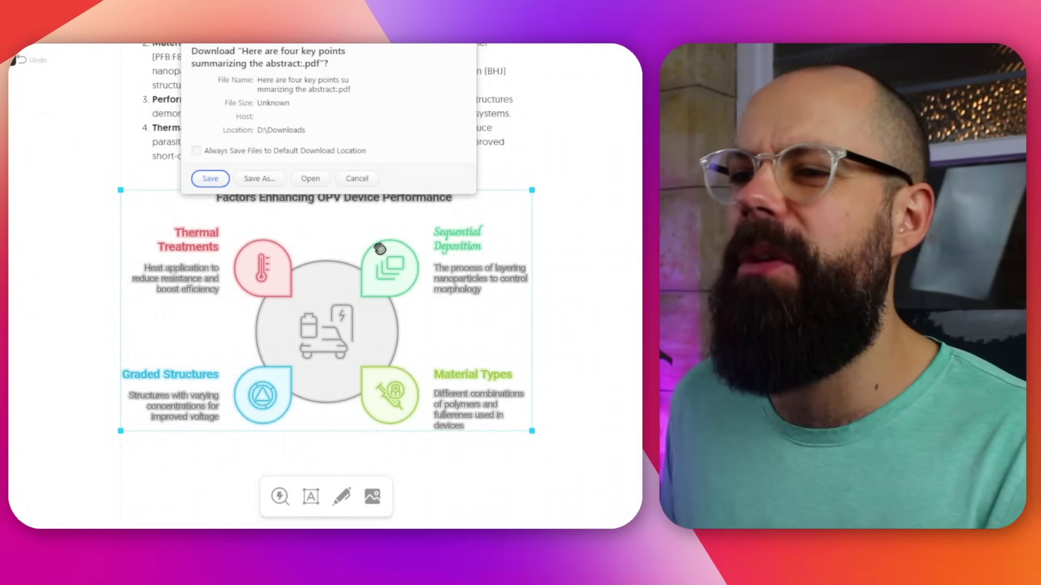
- Save the PDF, then export the infographic as napkin-selection.png and open the image
{"action": "left_click", "coordinate": [353, 179]}
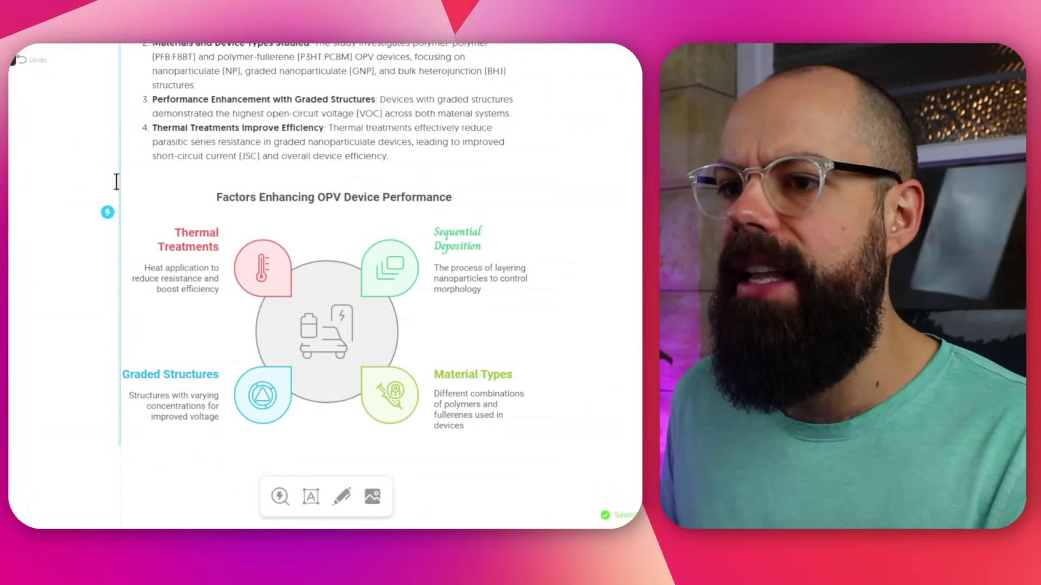
{"action": "left_click", "coordinate": [457, 396]}
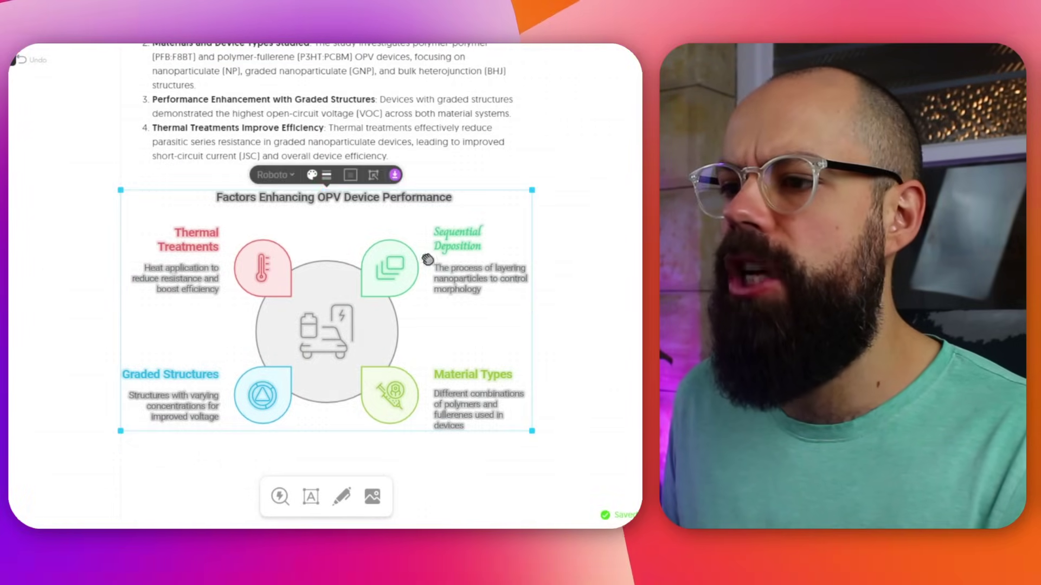
{"action": "left_click", "coordinate": [395, 175]}
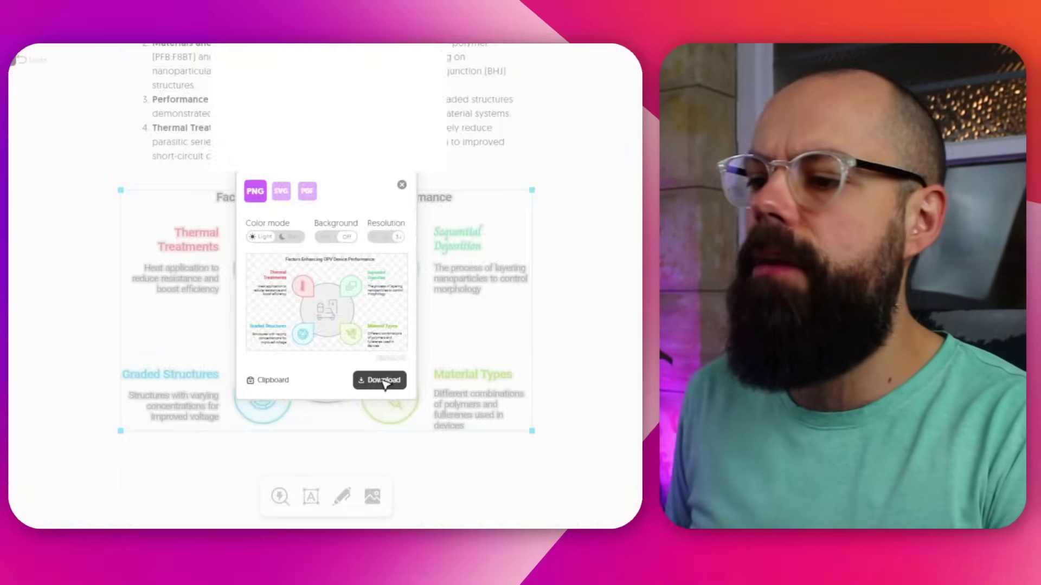
{"action": "left_click", "coordinate": [376, 379]}
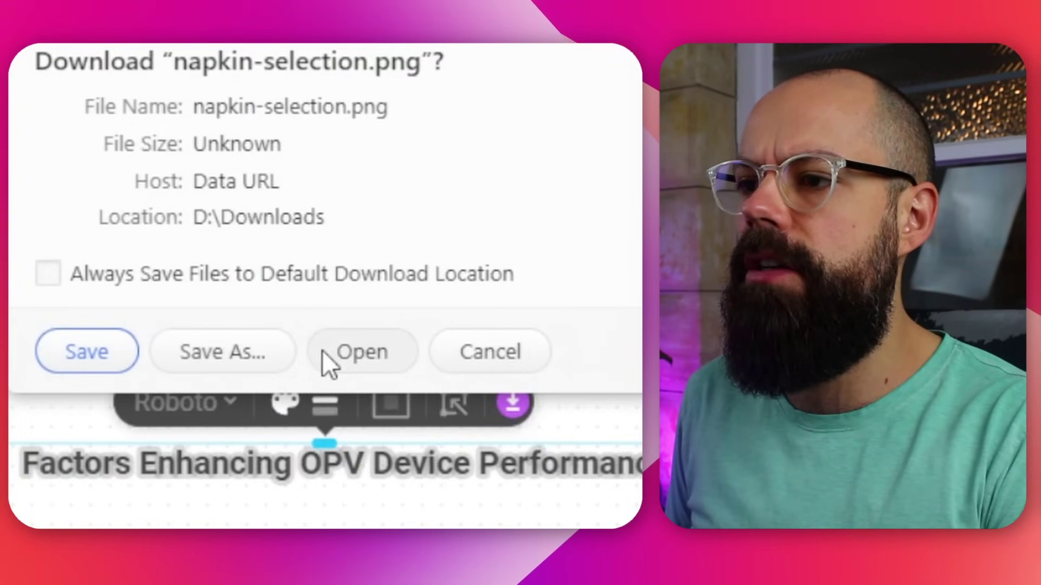
{"action": "left_click", "coordinate": [323, 351]}
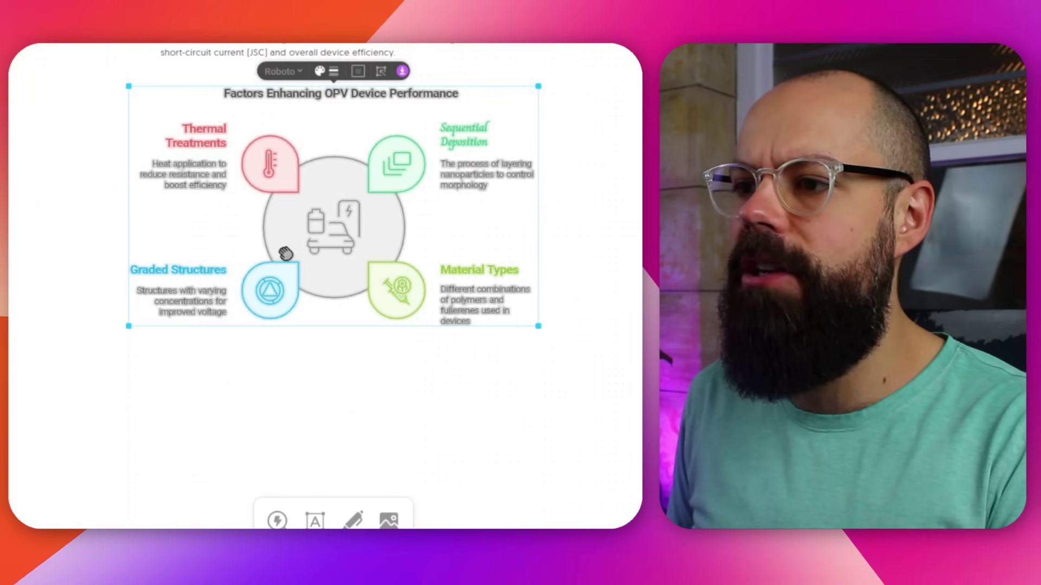
- Select the first summary point and browse visual styles, trying the funnel diagram
{"action": "scroll", "coordinate": [285, 253], "scroll_direction": "up", "scroll_amount": 5}
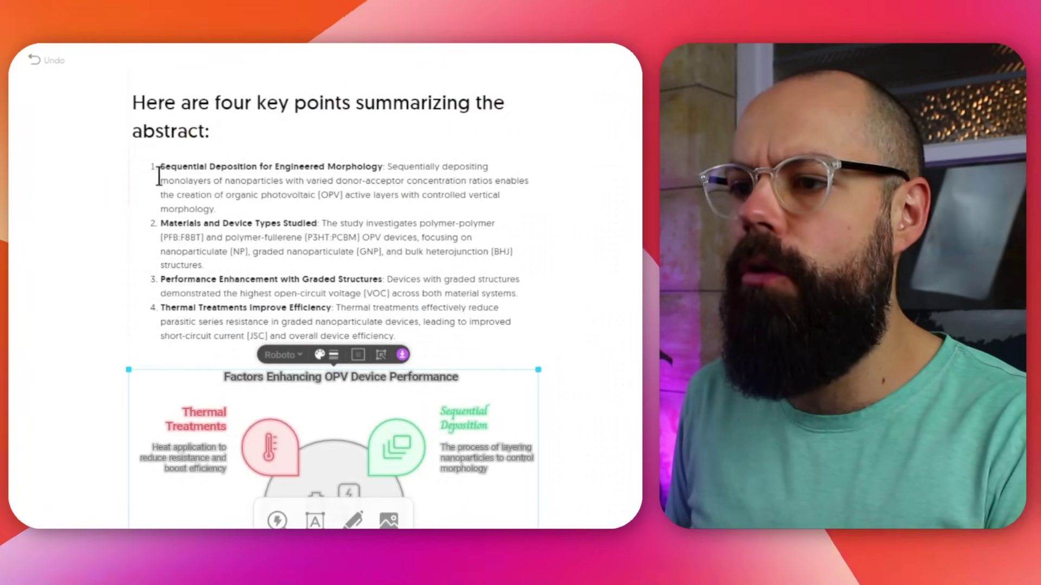
{"action": "left_click_drag", "start_coordinate": [159, 166], "coordinate": [231, 208]}
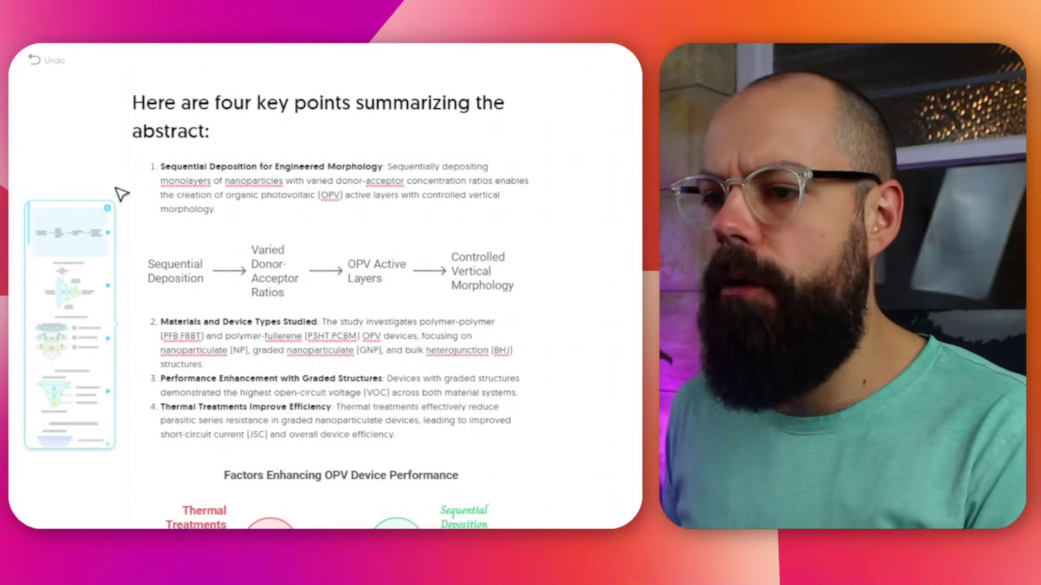
{"action": "left_click", "coordinate": [75, 299]}
{"action": "scroll", "coordinate": [74, 299], "scroll_direction": "down", "scroll_amount": 2}
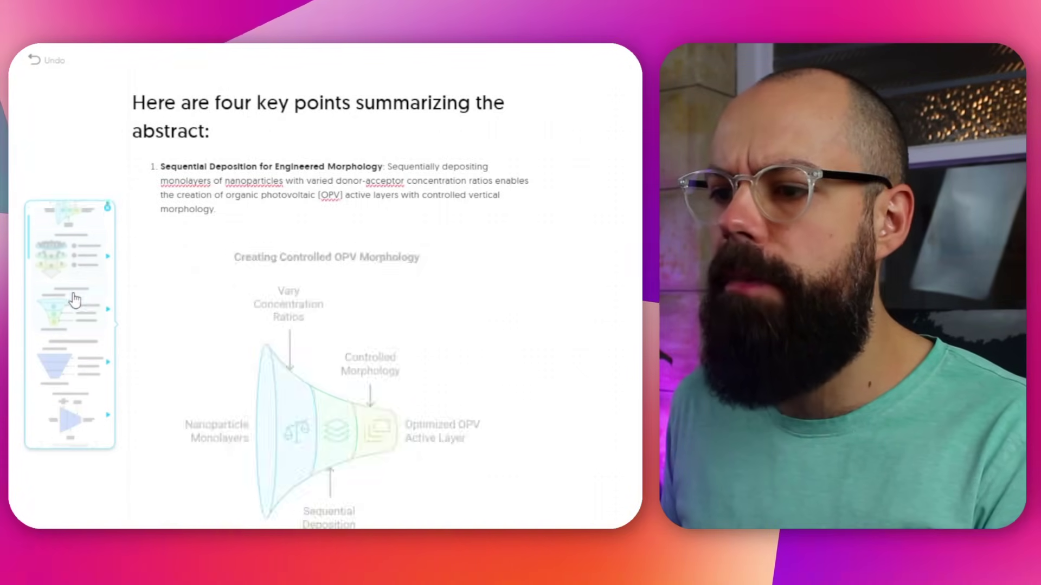
{"action": "scroll", "coordinate": [71, 320], "scroll_direction": "down", "scroll_amount": 2}
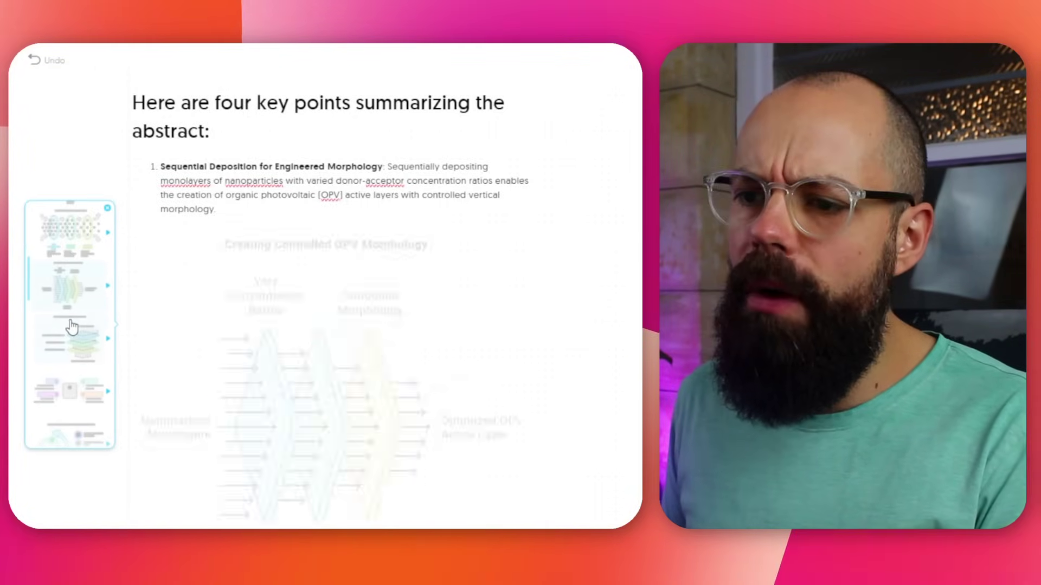
{"action": "scroll", "coordinate": [71, 339], "scroll_direction": "down", "scroll_amount": 4}
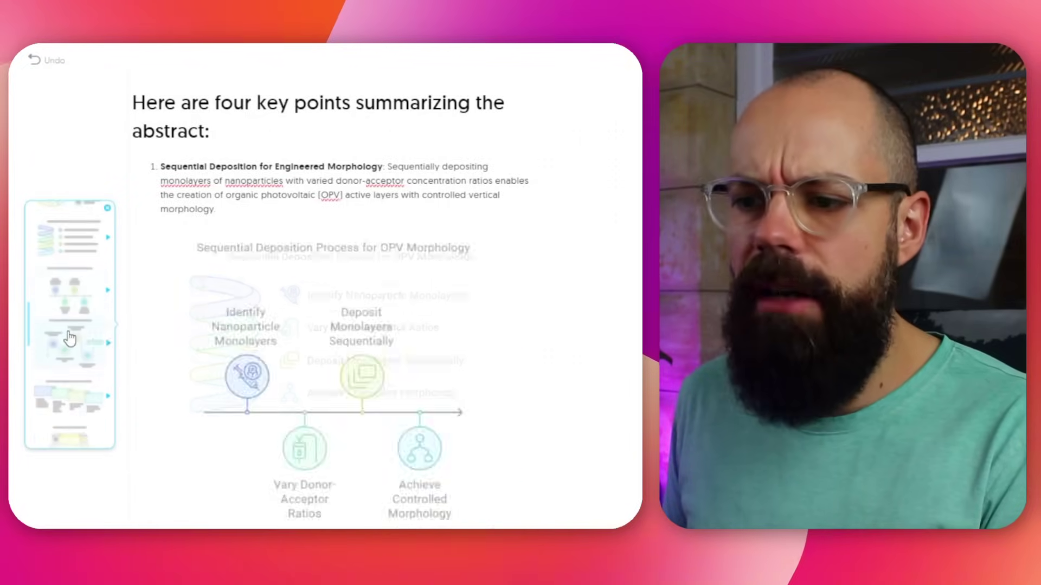
{"action": "scroll", "coordinate": [70, 339], "scroll_direction": "down", "scroll_amount": 2}
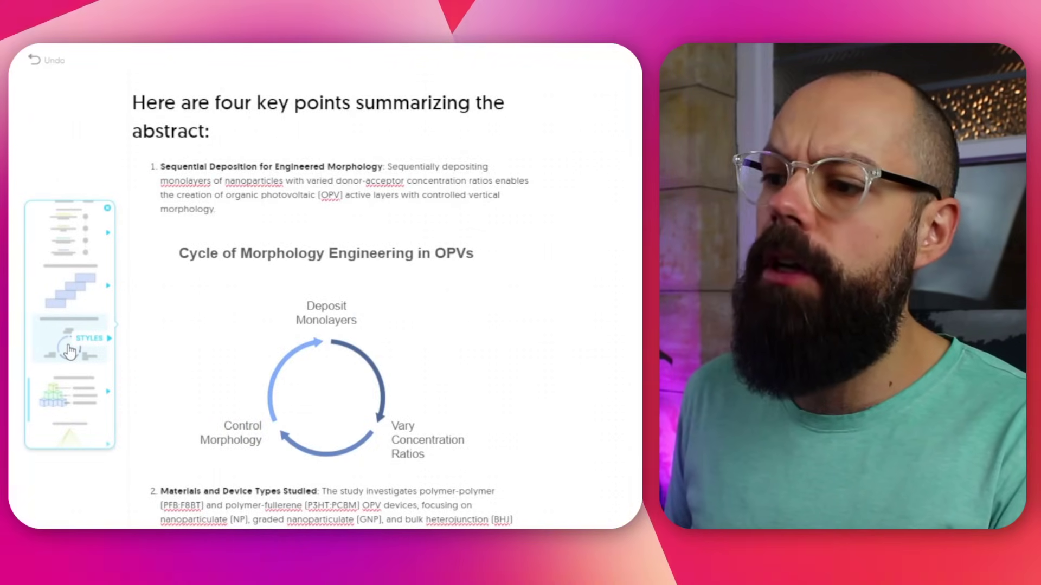
{"action": "scroll", "coordinate": [71, 353], "scroll_direction": "down", "scroll_amount": 2}
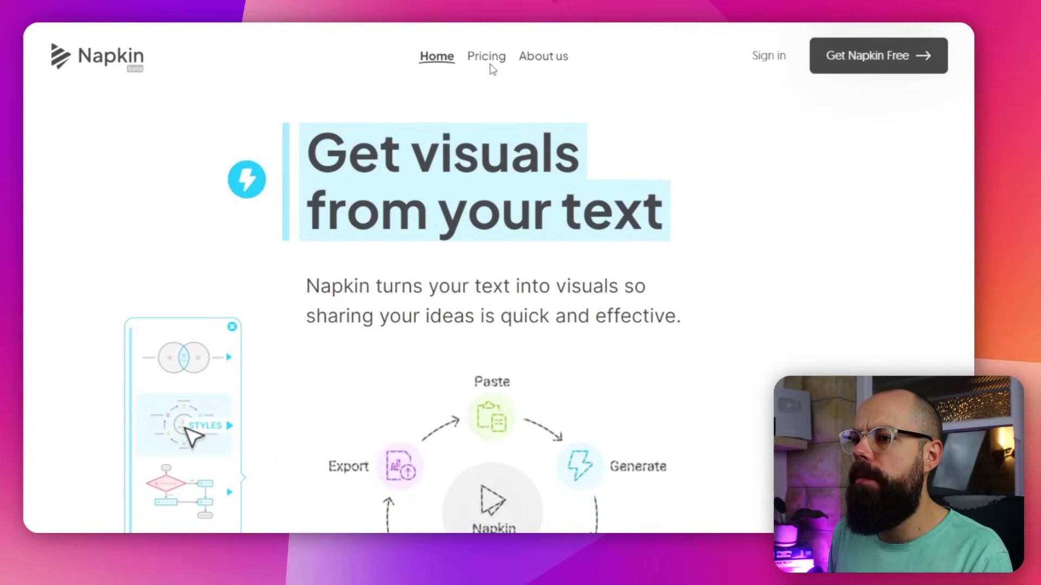
- Open Napkin's Pricing page and scroll through the Starter, Professional and Enterprise plans
{"action": "left_click", "coordinate": [492, 59]}
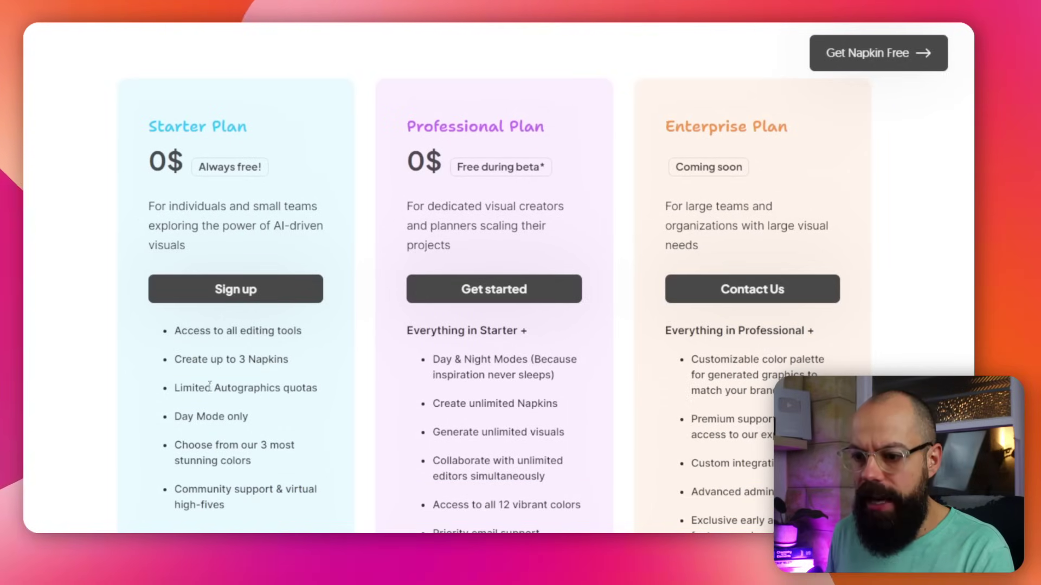
{"action": "left_click_drag", "start_coordinate": [240, 416], "coordinate": [241, 445]}
{"action": "scroll", "coordinate": [241, 442], "scroll_direction": "down", "scroll_amount": 3}
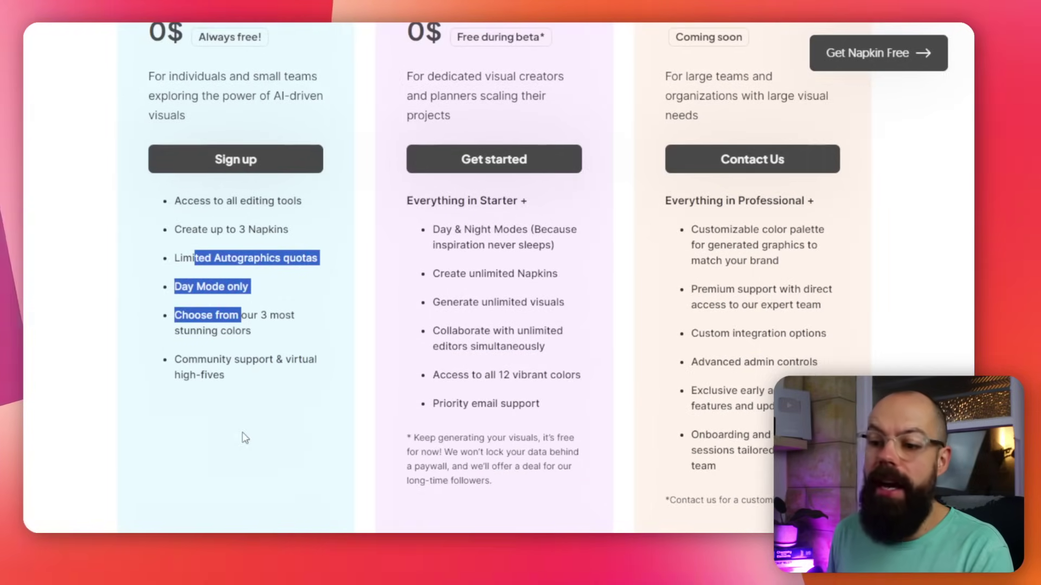
{"action": "scroll", "coordinate": [241, 442], "scroll_direction": "up", "scroll_amount": 4}
{"action": "scroll", "coordinate": [244, 436], "scroll_direction": "down", "scroll_amount": 1}
{"action": "scroll", "coordinate": [242, 437], "scroll_direction": "down", "scroll_amount": 1}
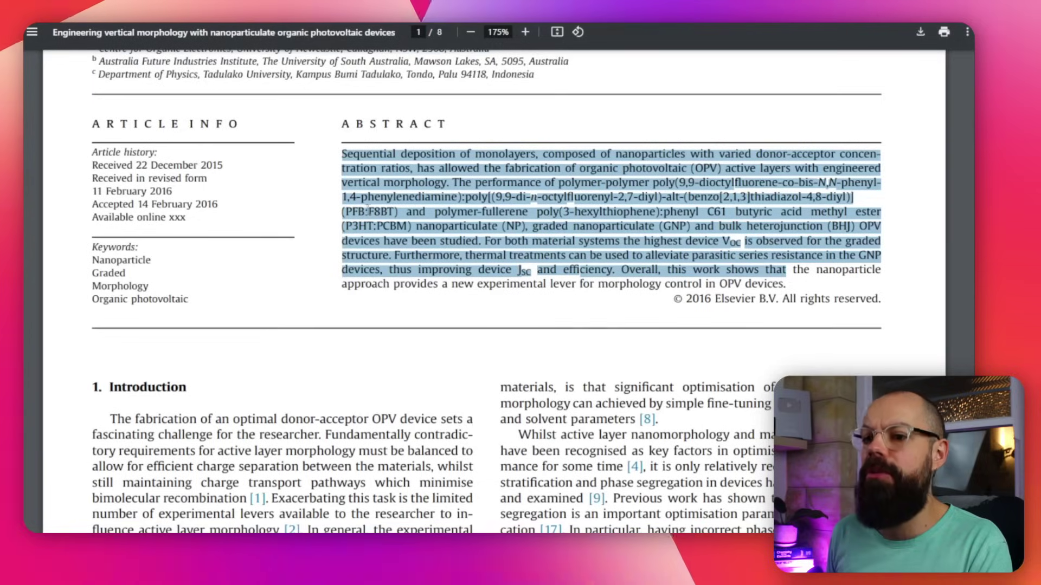
{"action": "scroll", "coordinate": [395, 235], "scroll_direction": "up", "scroll_amount": 3}
{"action": "scroll", "coordinate": [239, 130], "scroll_direction": "up", "scroll_amount": 4}
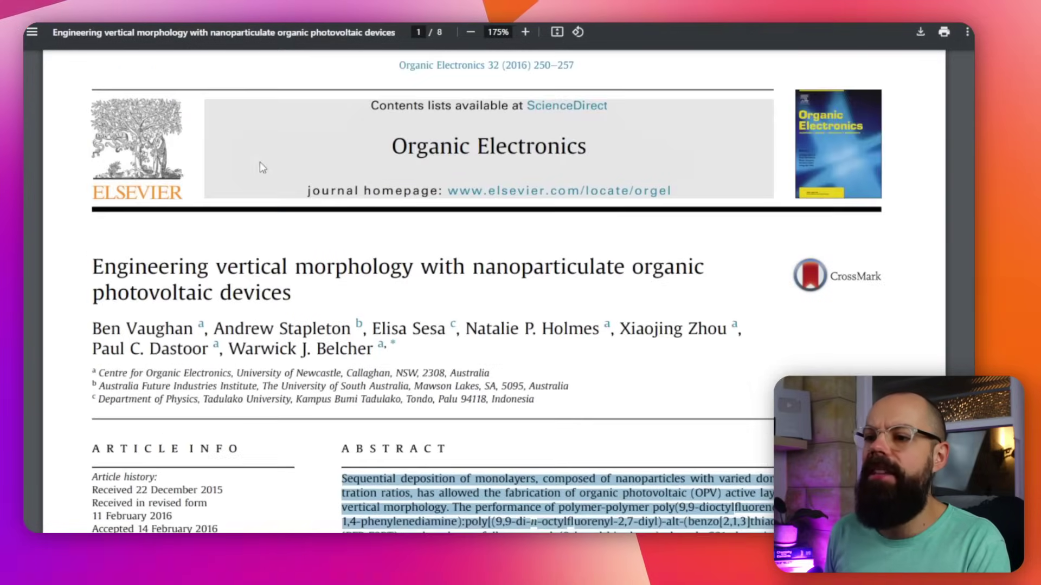
{"action": "scroll", "coordinate": [311, 217], "scroll_direction": "down", "scroll_amount": 2}
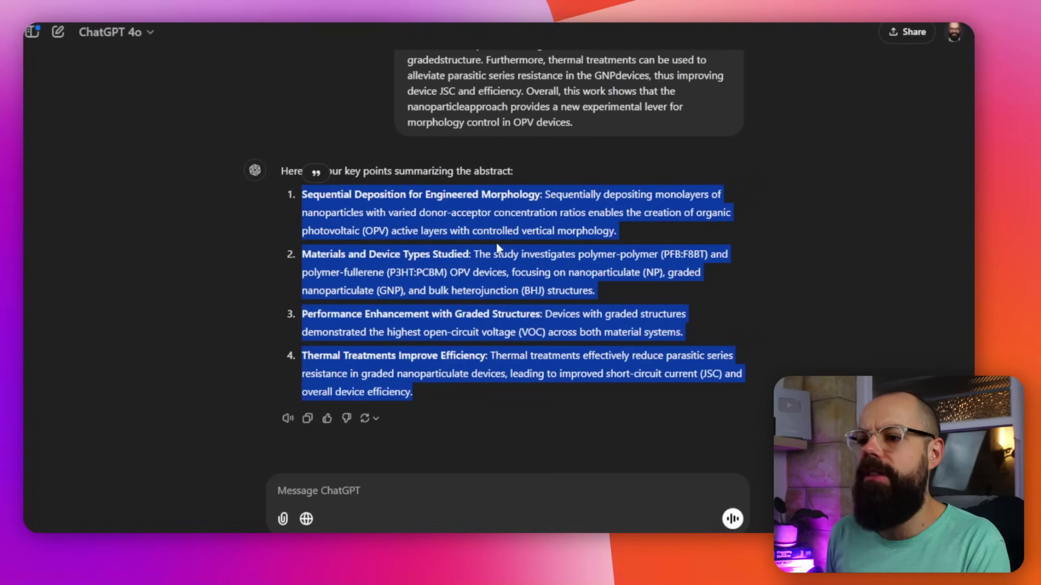
{"action": "left_click", "coordinate": [180, 268]}
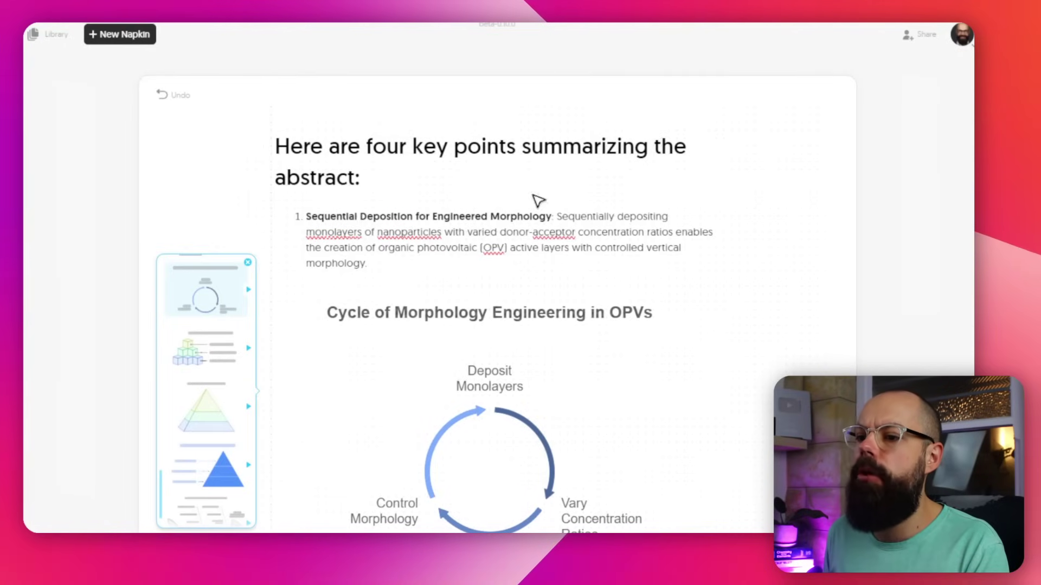
{"action": "scroll", "coordinate": [464, 327], "scroll_direction": "down", "scroll_amount": 4}
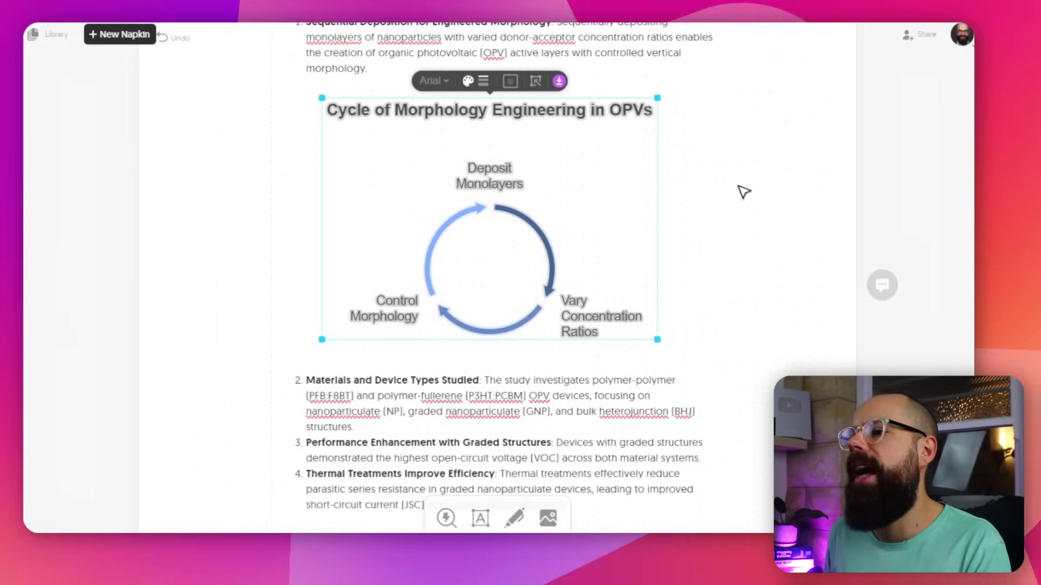
{"action": "scroll", "coordinate": [711, 195], "scroll_direction": "down", "scroll_amount": 12}
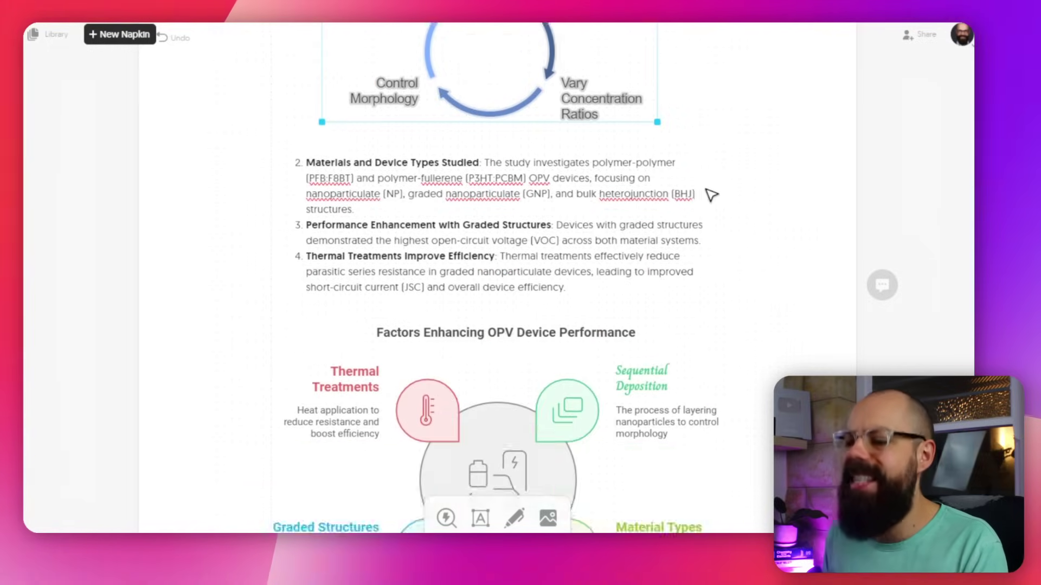
{"action": "scroll", "coordinate": [711, 195], "scroll_direction": "up", "scroll_amount": 6}
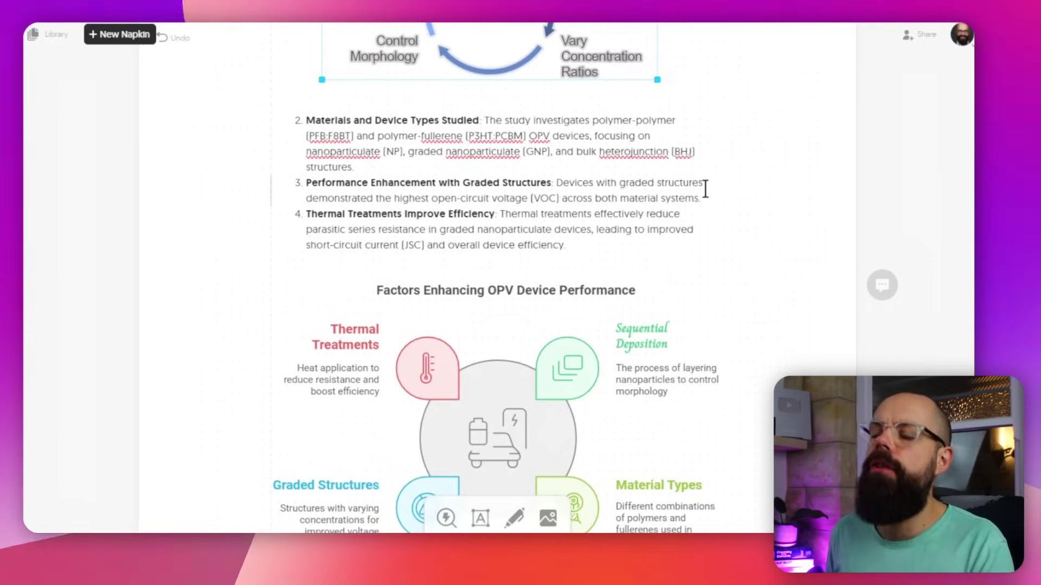